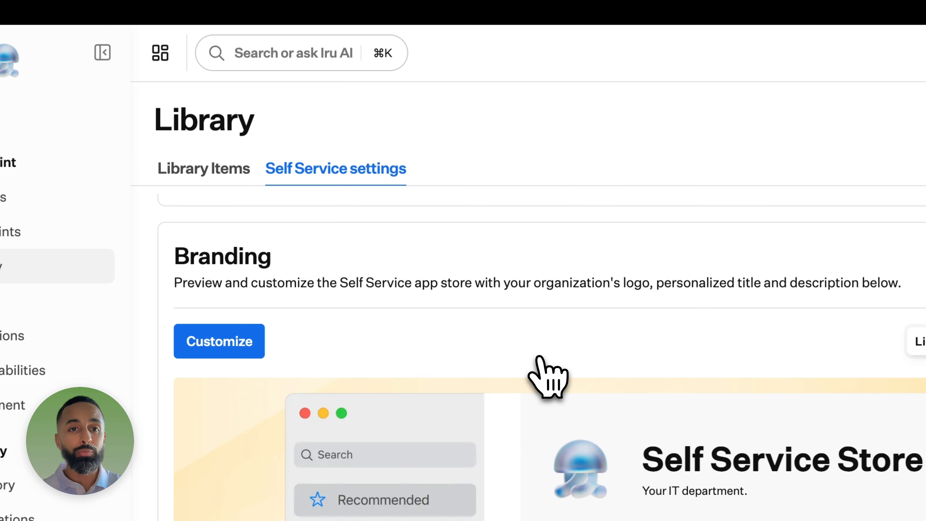
Step: Scroll the Self Service settings up to the Branding section's store preview
scroll(540, 357, up, 1)
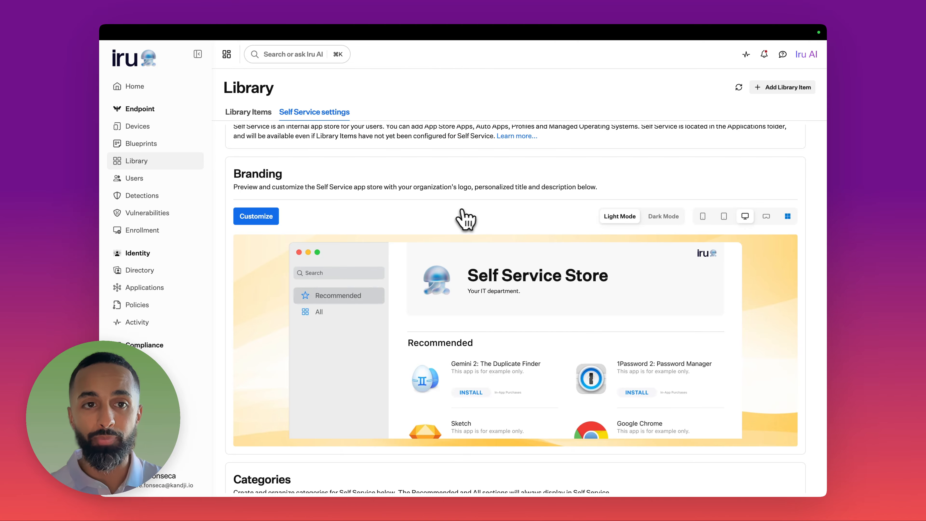
scroll(470, 215, up, 1)
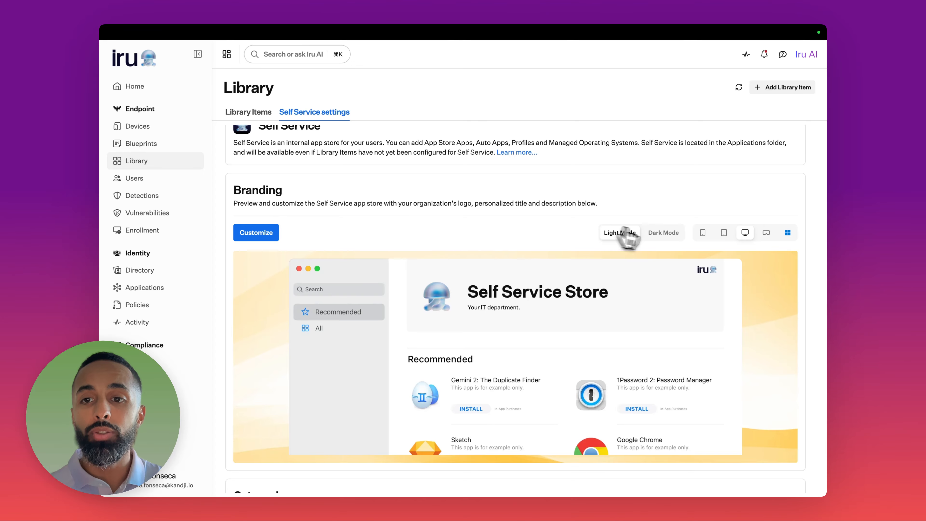
Step: Toggle the store preview between dark and light mode, ending in light mode
click(664, 233)
click(620, 232)
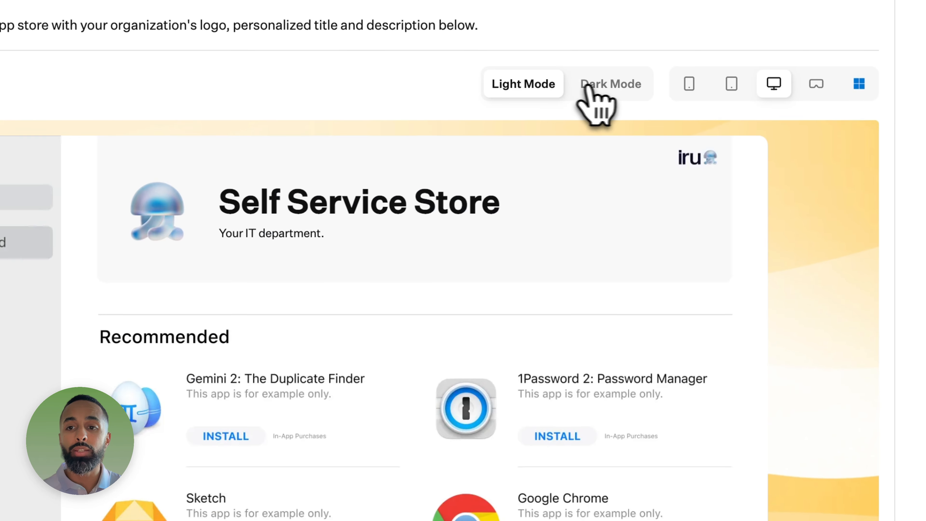
click(588, 86)
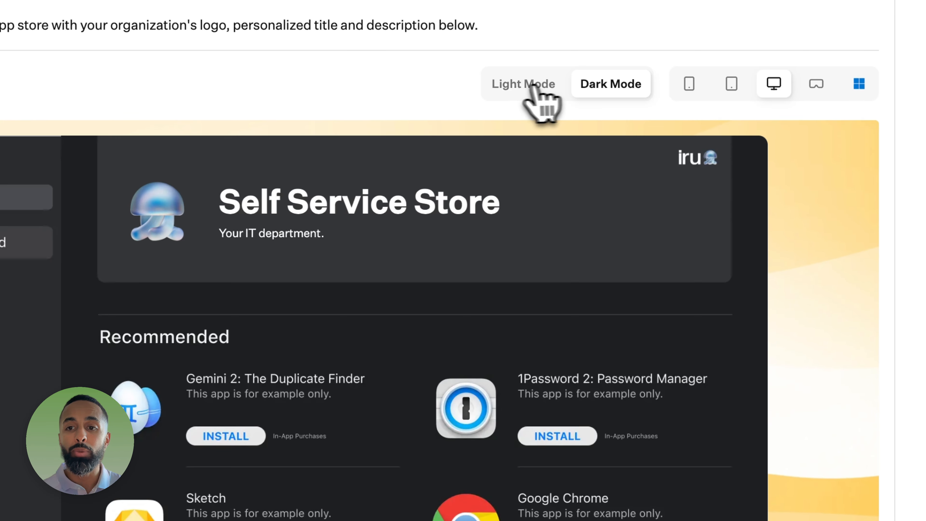
click(532, 87)
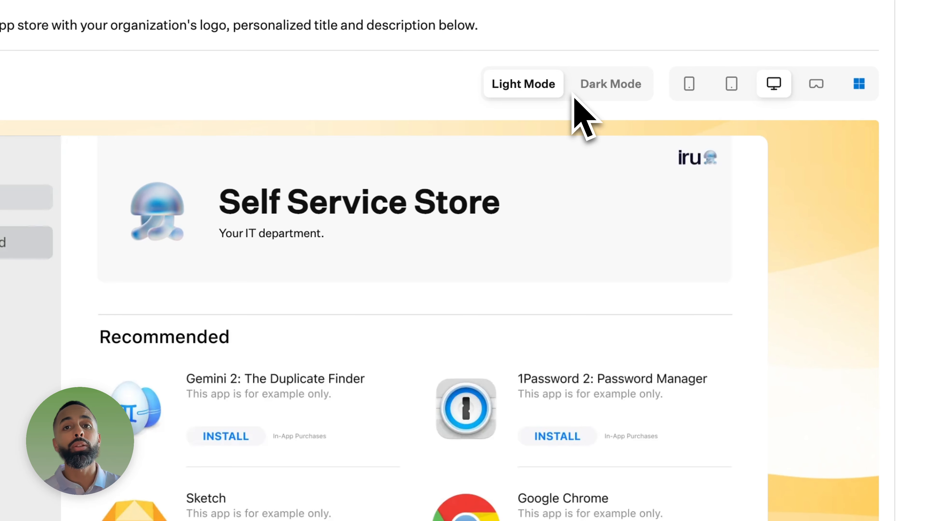
Step: Cycle the store preview through iPhone, iPad, Mac desktop and Vision Pro, ending on Windows
click(689, 88)
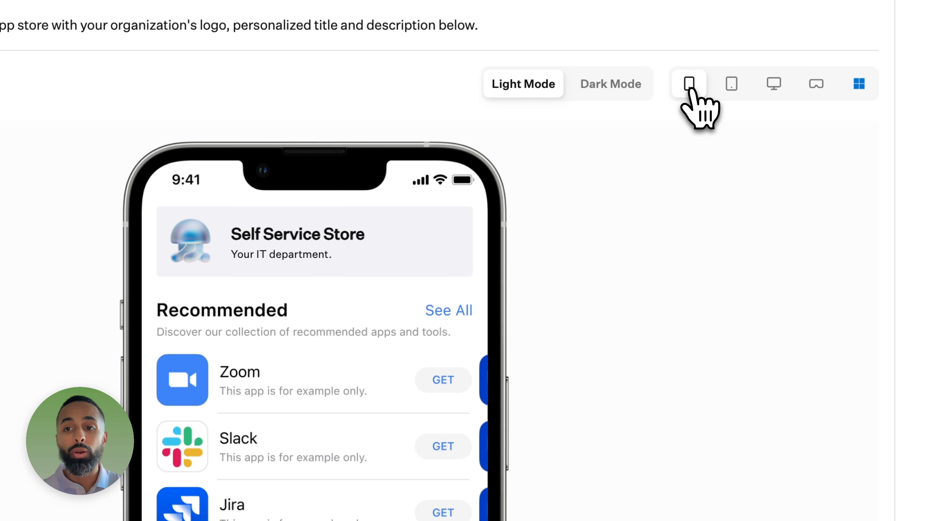
click(731, 84)
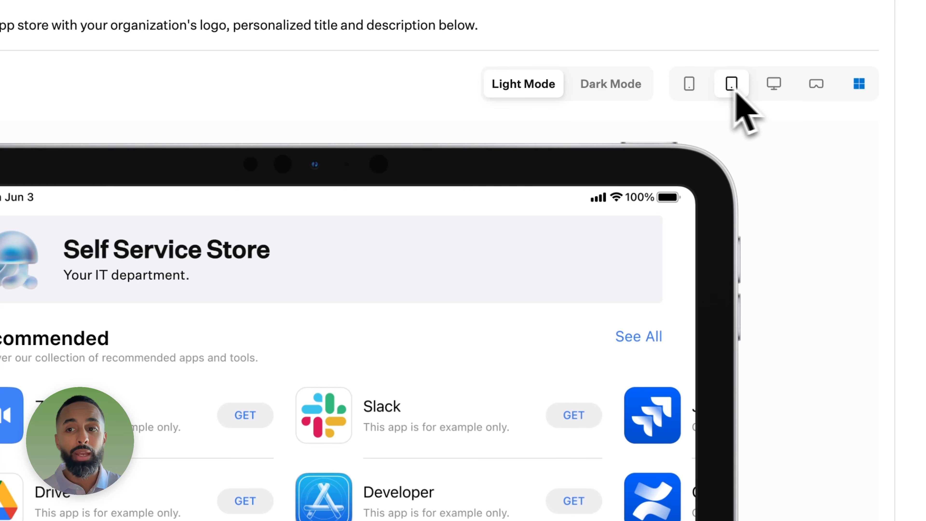
click(773, 86)
click(816, 86)
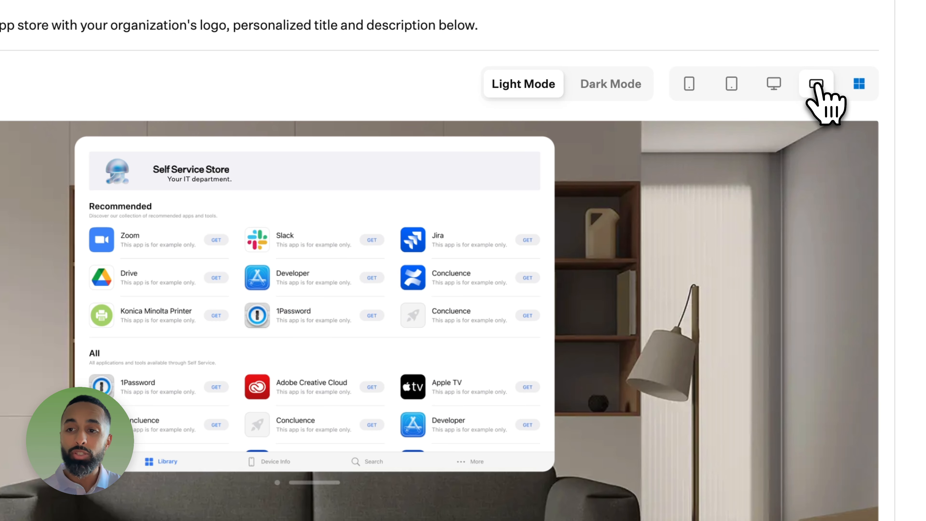
click(858, 85)
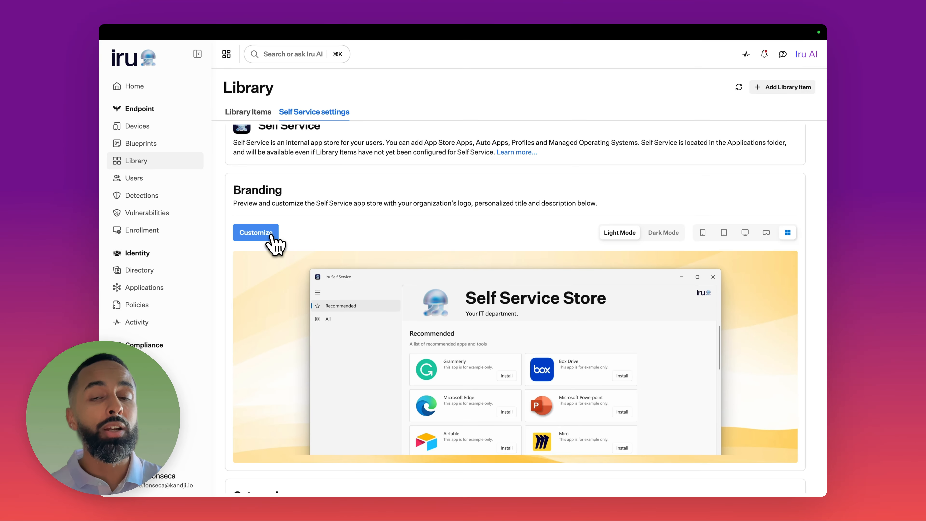
click(272, 236)
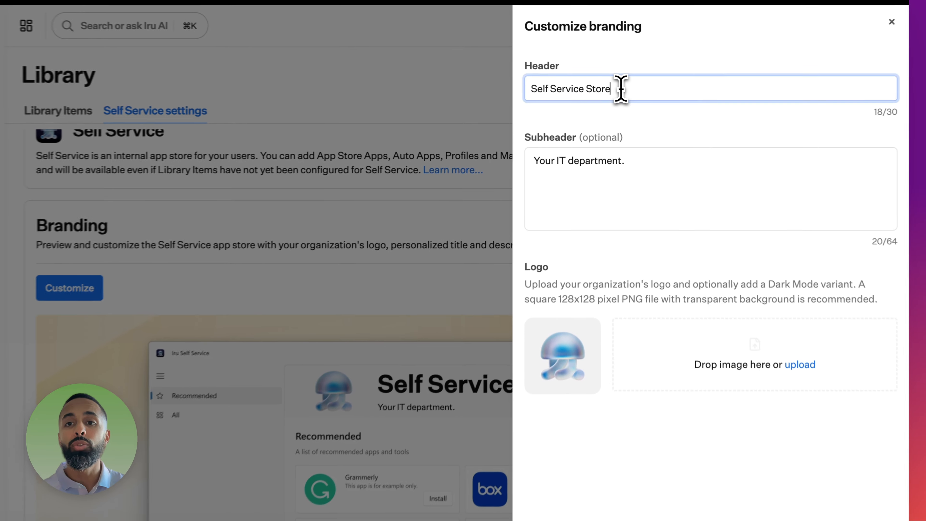
drag(625, 97, 562, 97)
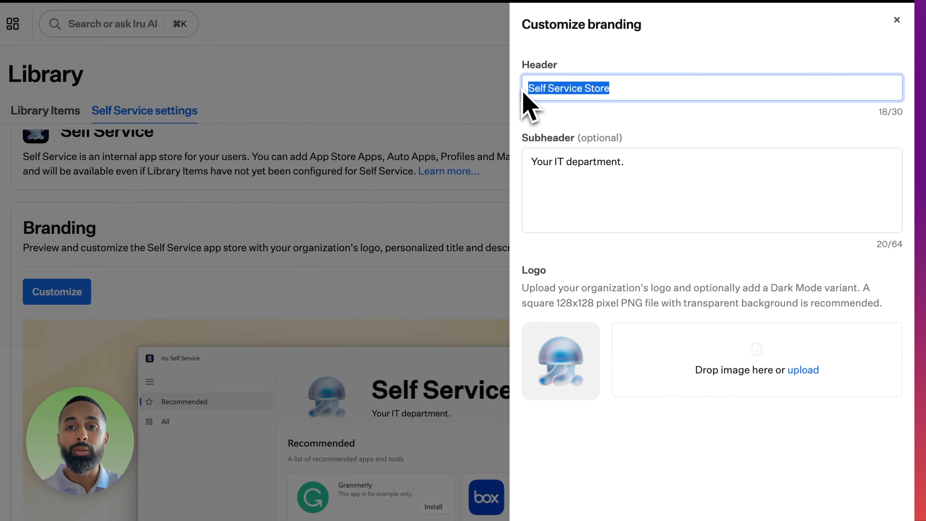
drag(629, 162, 532, 162)
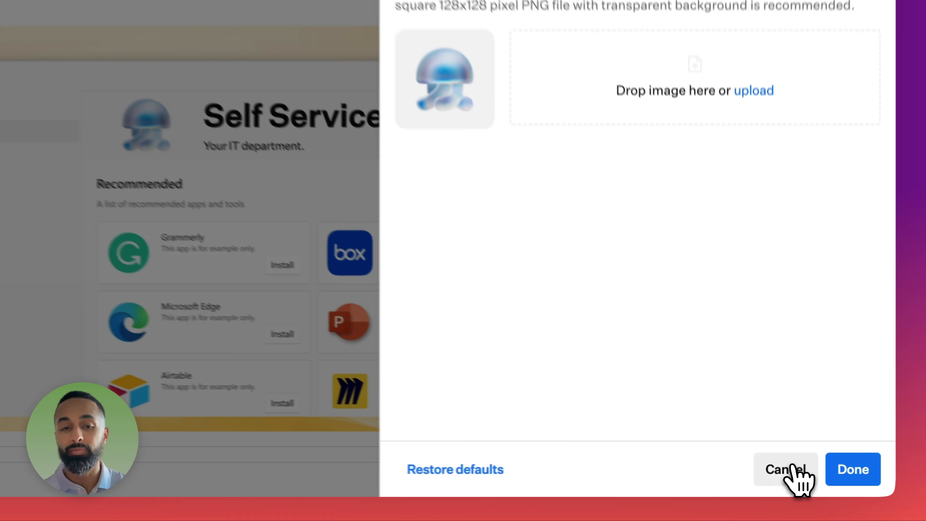
click(774, 484)
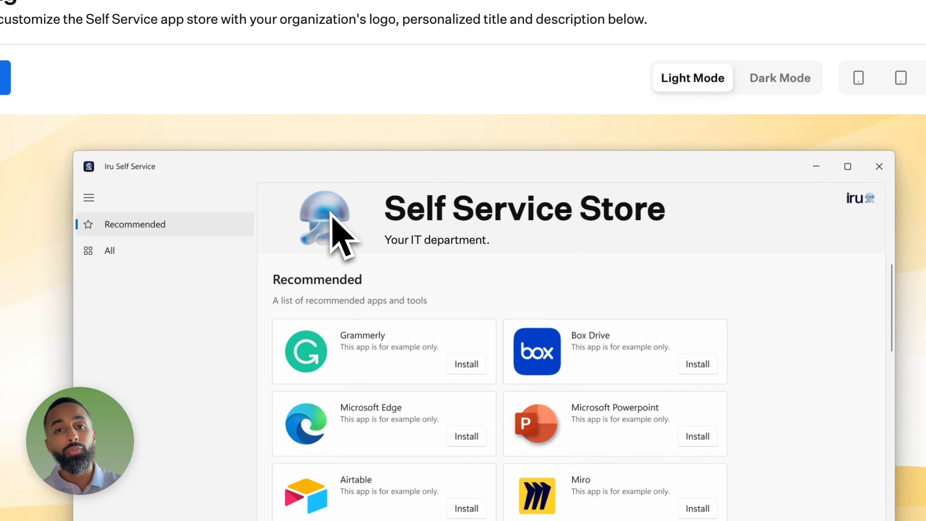
scroll(159, 119, down, 5)
scroll(329, 211, down, 4)
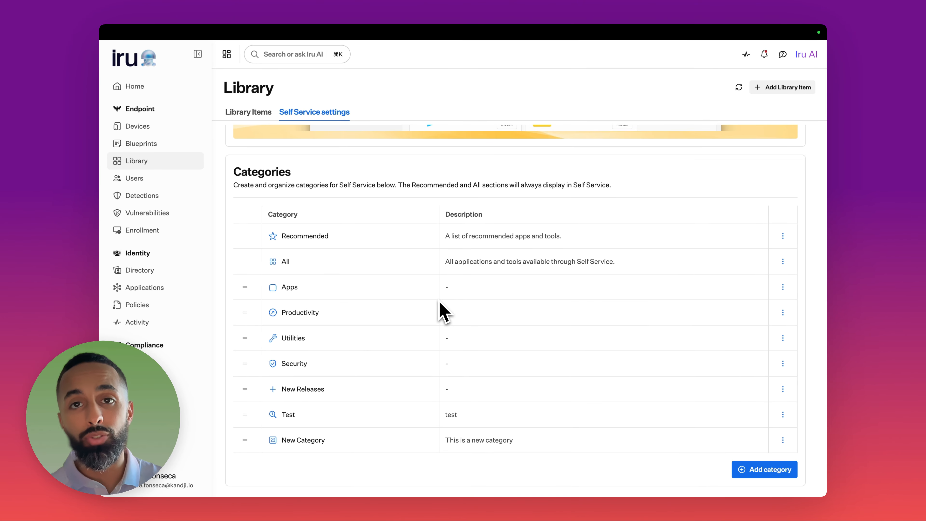
scroll(353, 283, up, 6)
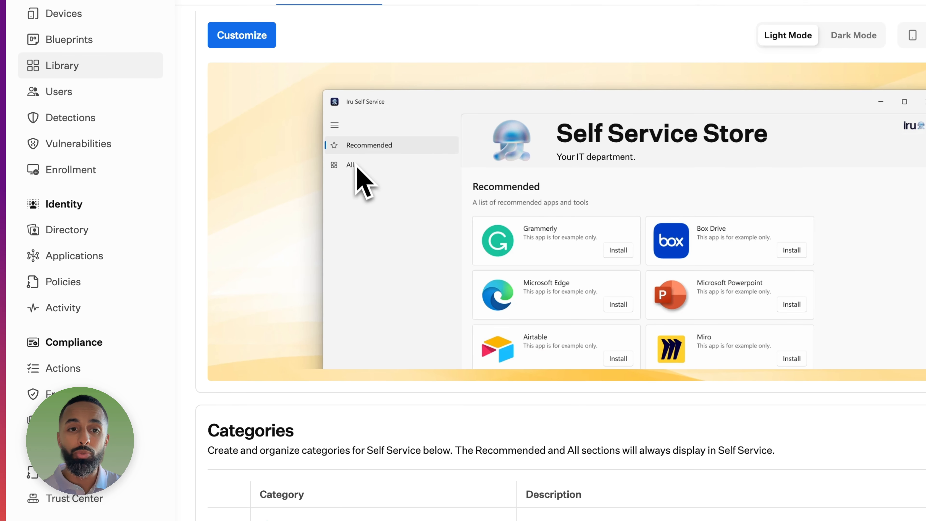
scroll(355, 178, down, 5)
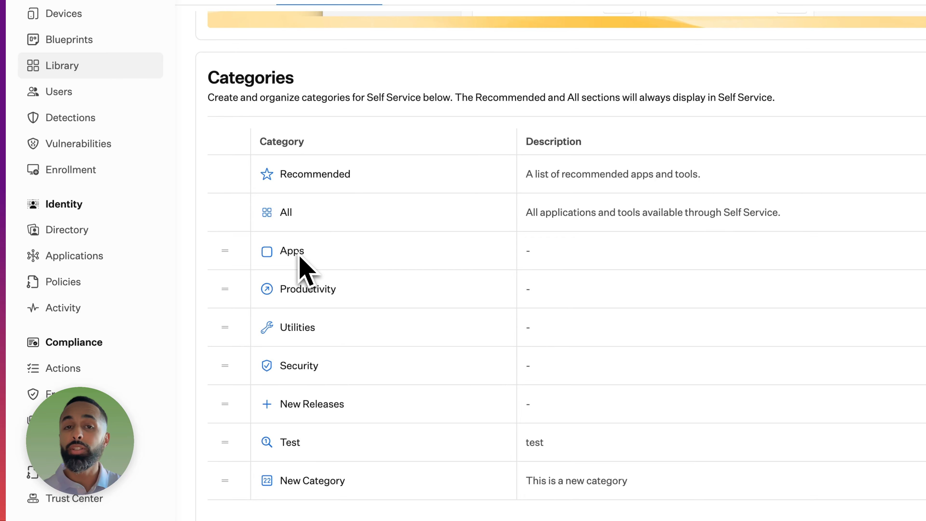
scroll(311, 289, down, 1)
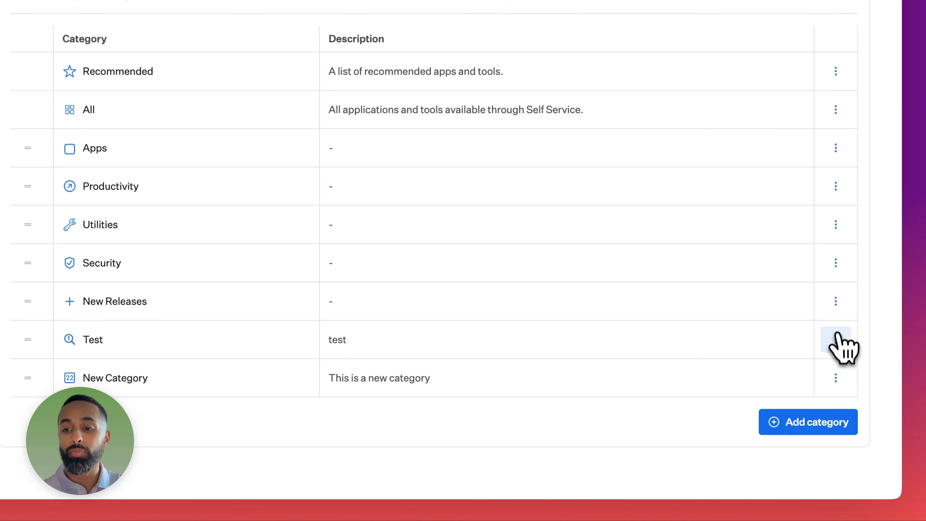
click(836, 340)
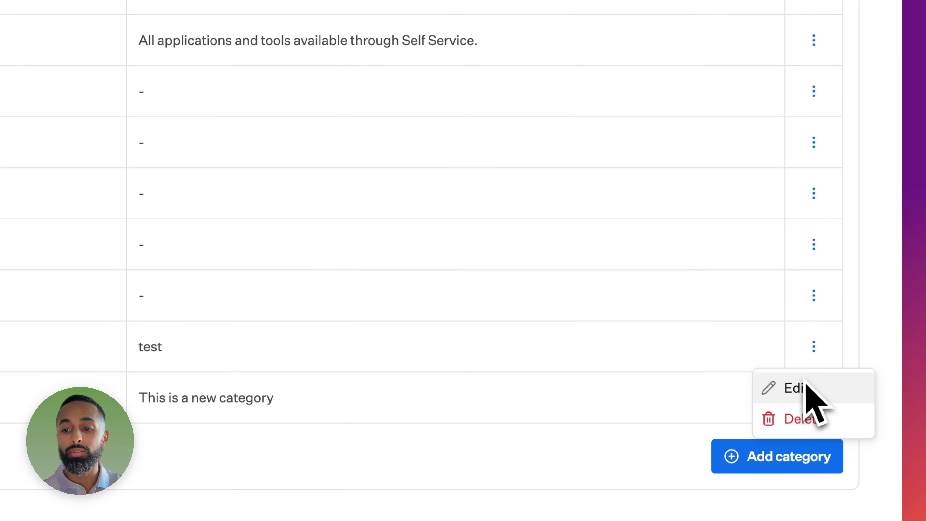
click(807, 381)
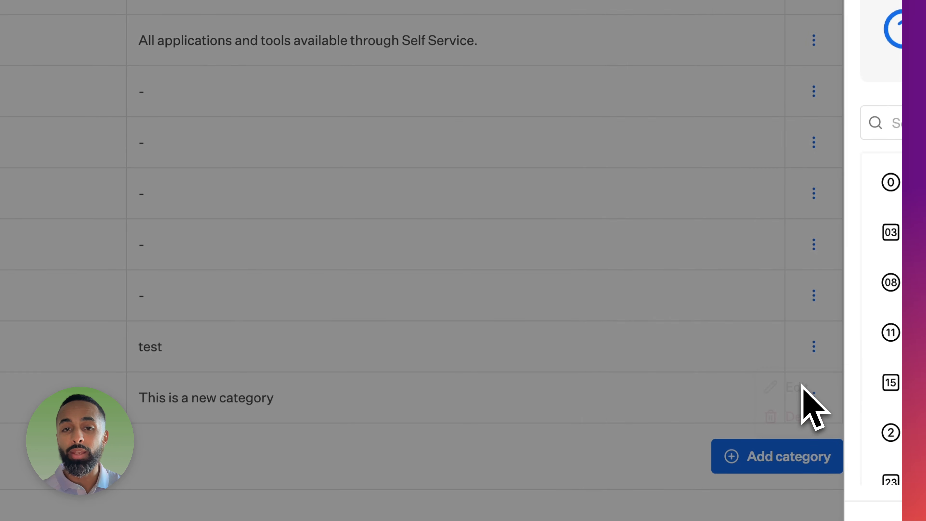
scroll(507, 248, up, 3)
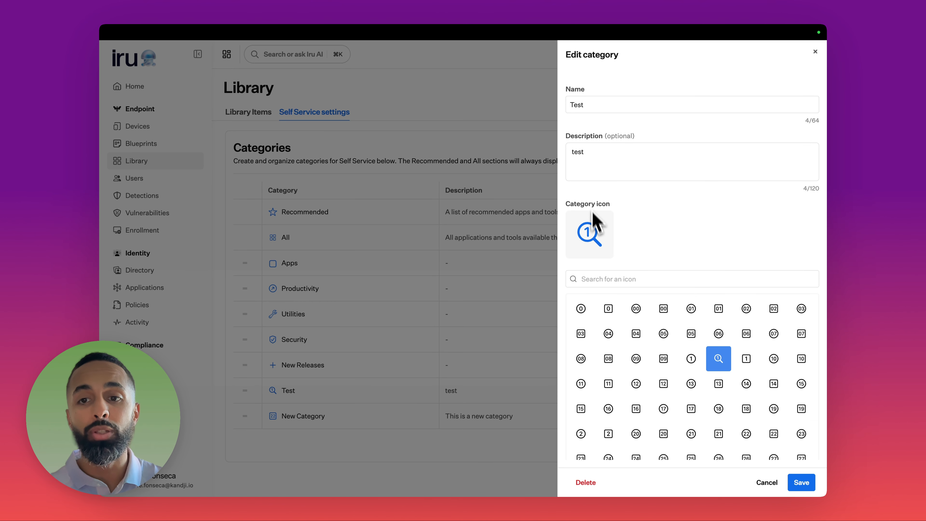
click(766, 482)
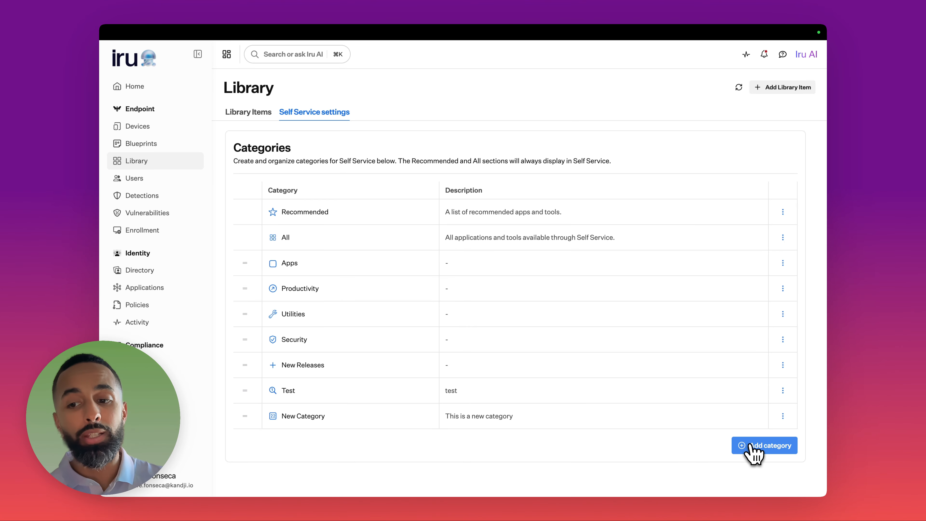
click(752, 445)
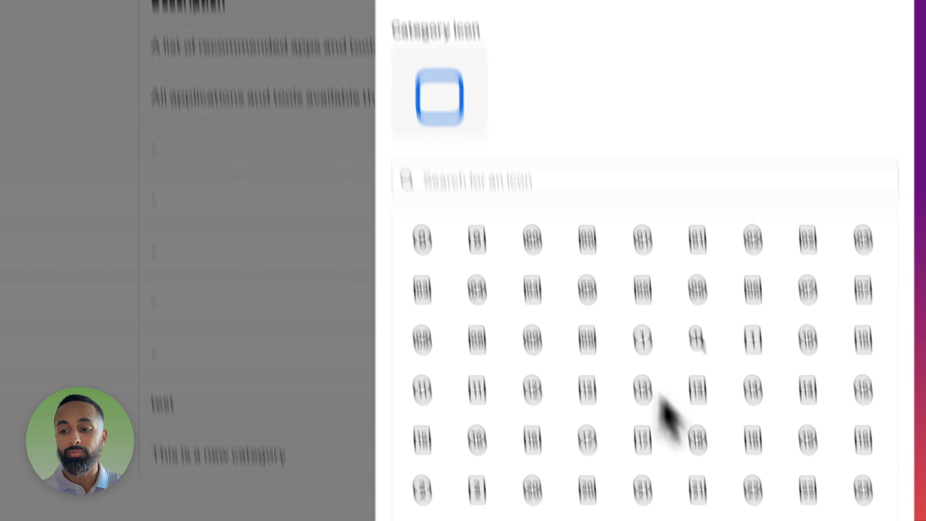
click(782, 467)
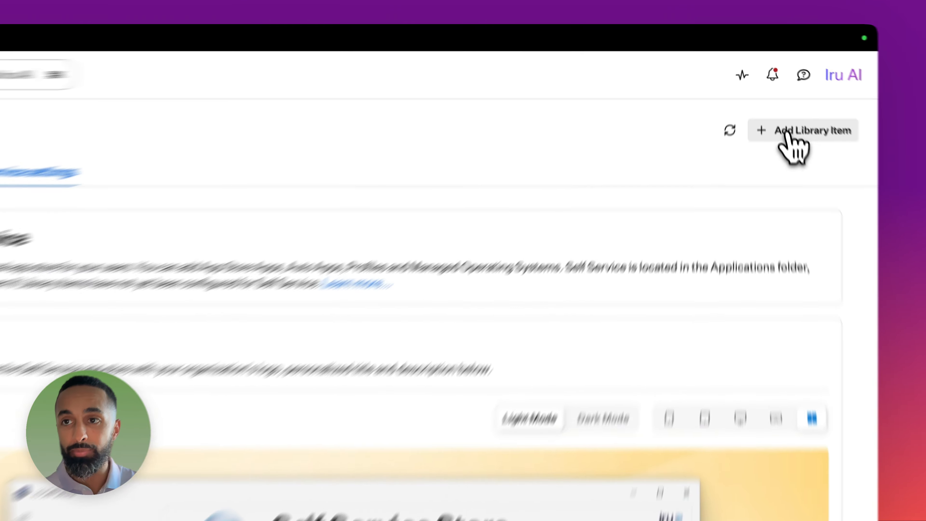
Step: Pick the macOS Adobe Acrobat Pro card from the Auto Apps catalog and add it for configuration
click(774, 90)
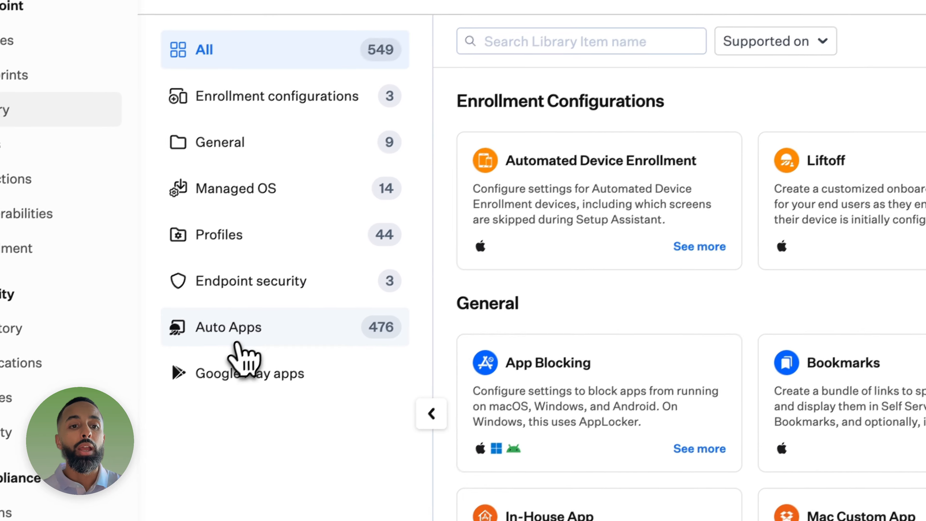
click(43, 496)
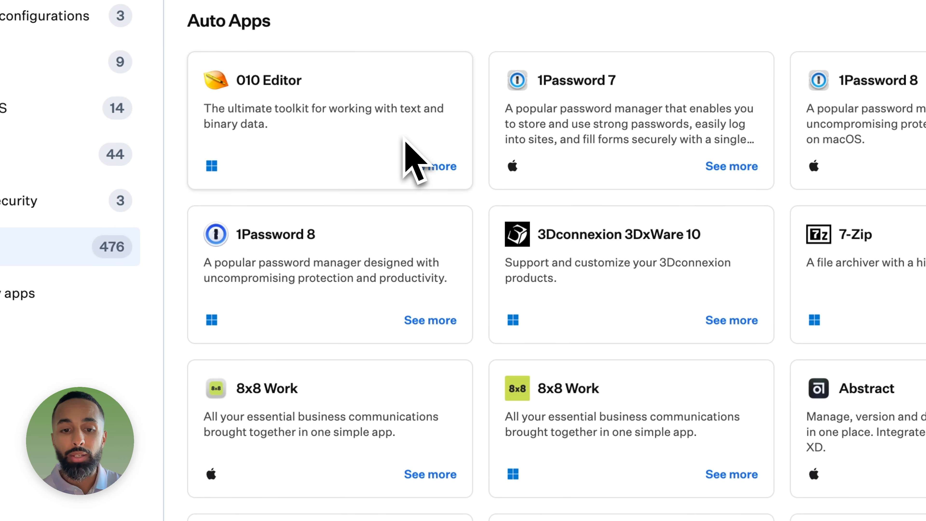
scroll(408, 179, down, 9)
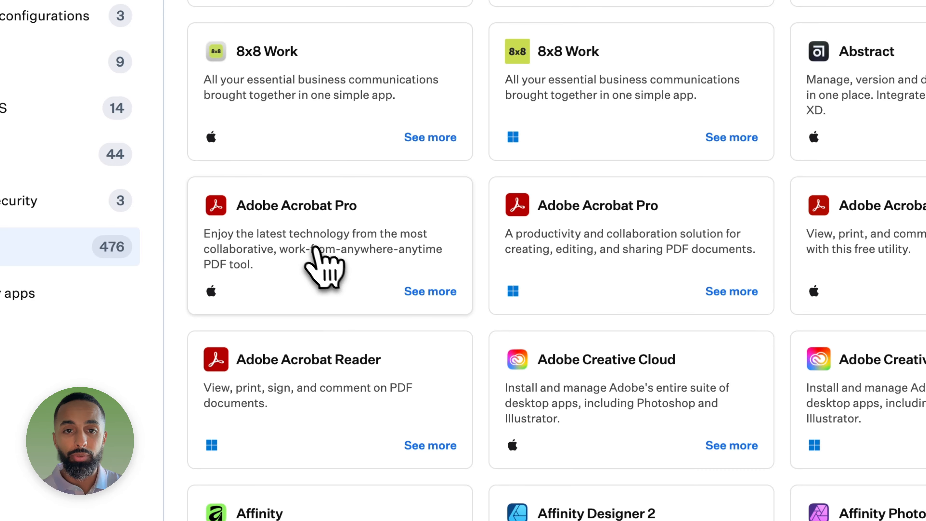
click(310, 244)
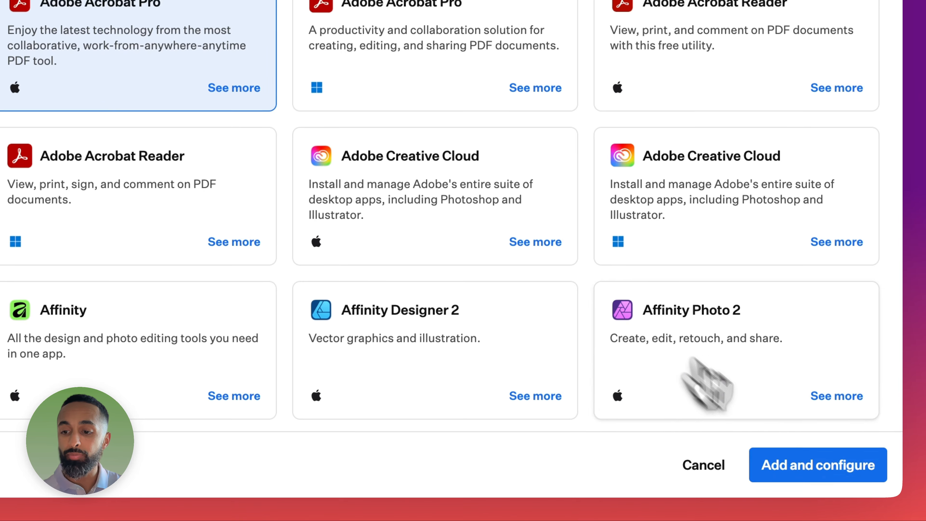
click(817, 464)
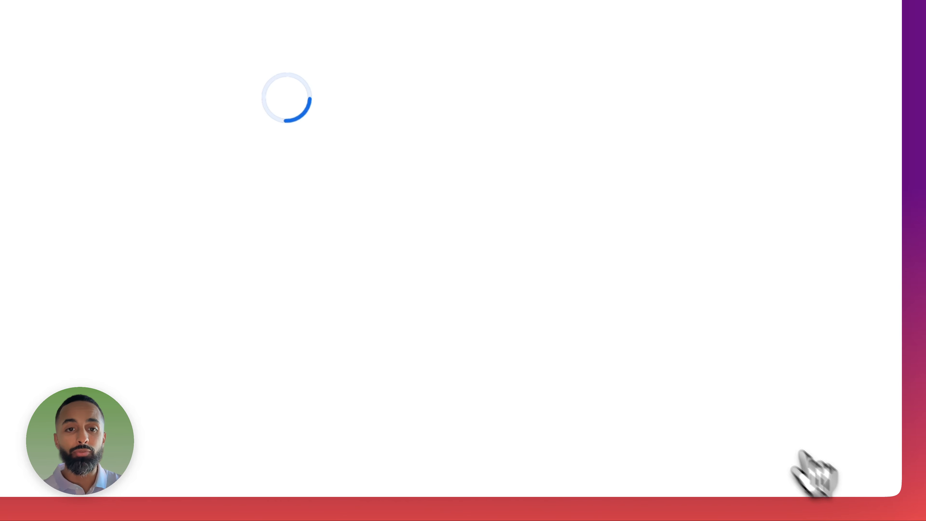
Step: Set Adobe Acrobat Pro's Installation option to 'Install on-demand from Self Service'
scroll(441, 317, down, 8)
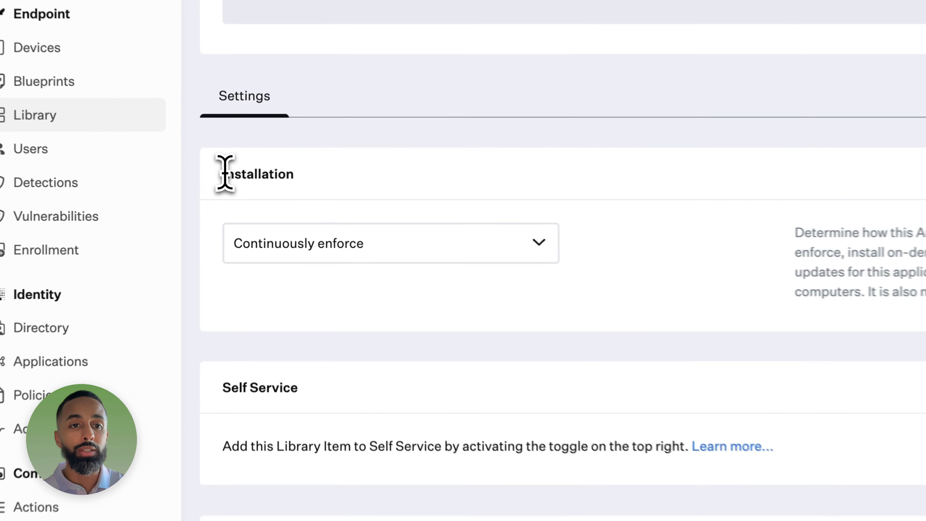
drag(237, 190, 272, 192)
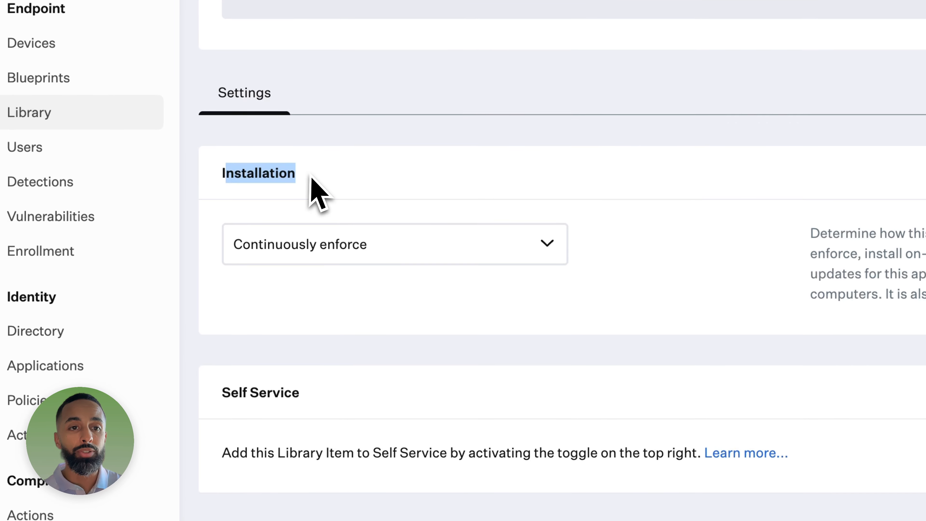
click(523, 241)
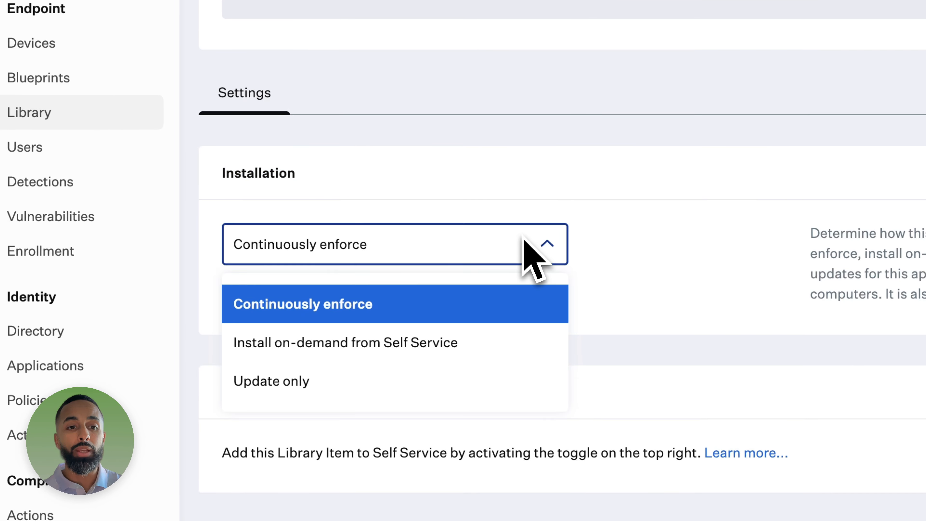
click(351, 346)
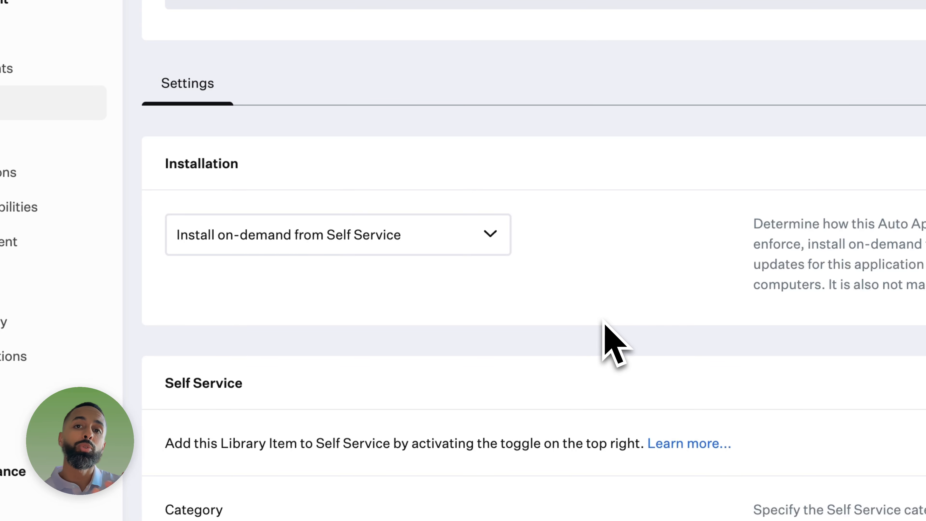
scroll(603, 325, down, 5)
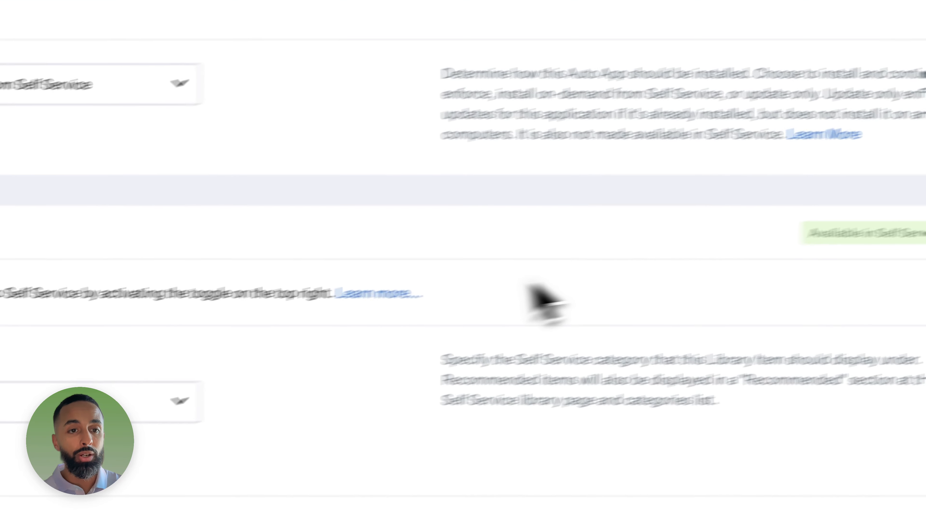
Step: Assign Adobe Acrobat Pro to the Test Self Service category and tick Recommended
scroll(130, 357, down, 5)
click(410, 239)
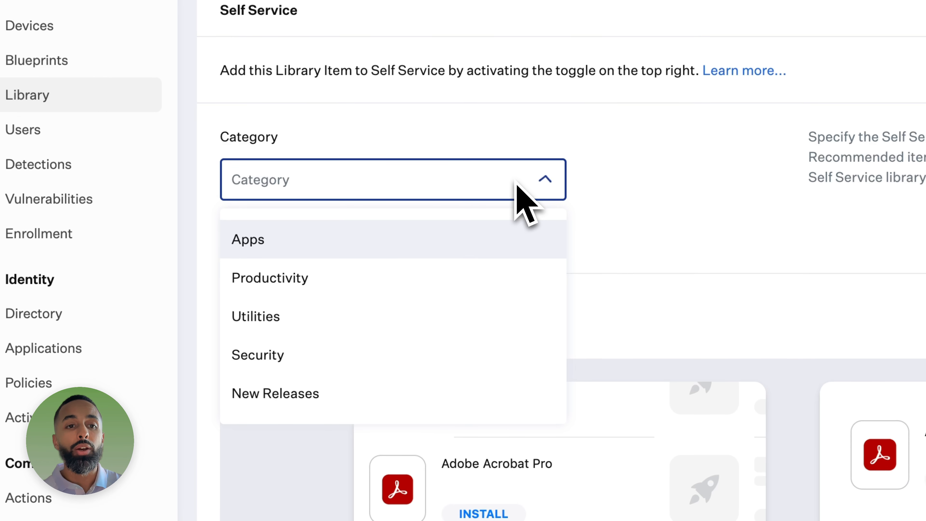
scroll(218, 364, down, 2)
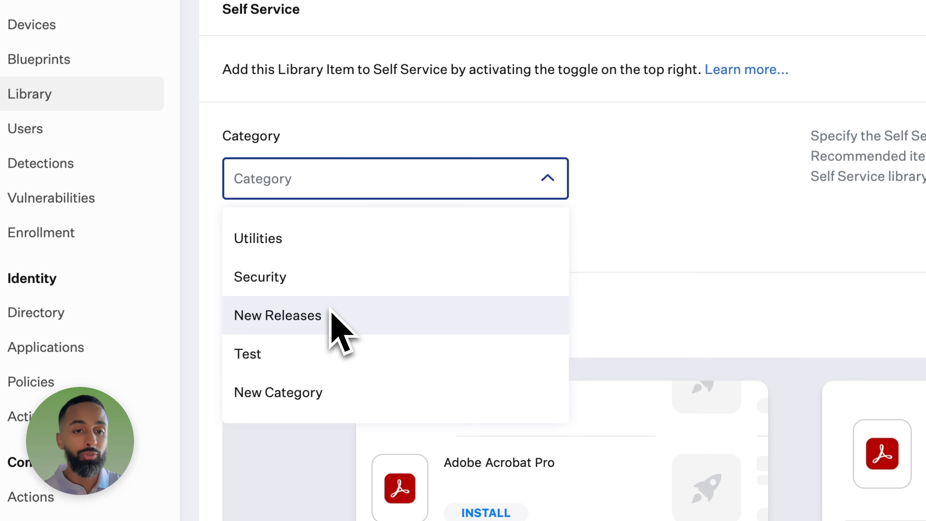
click(299, 351)
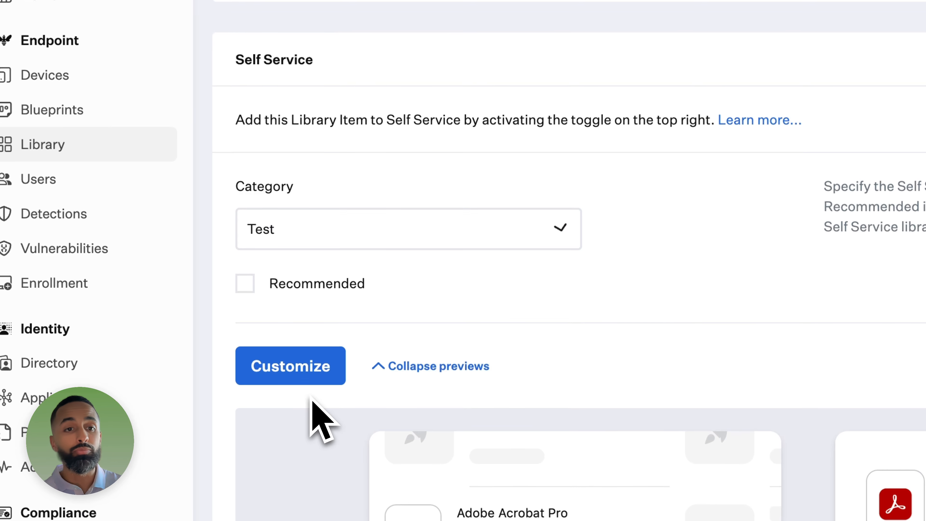
click(252, 290)
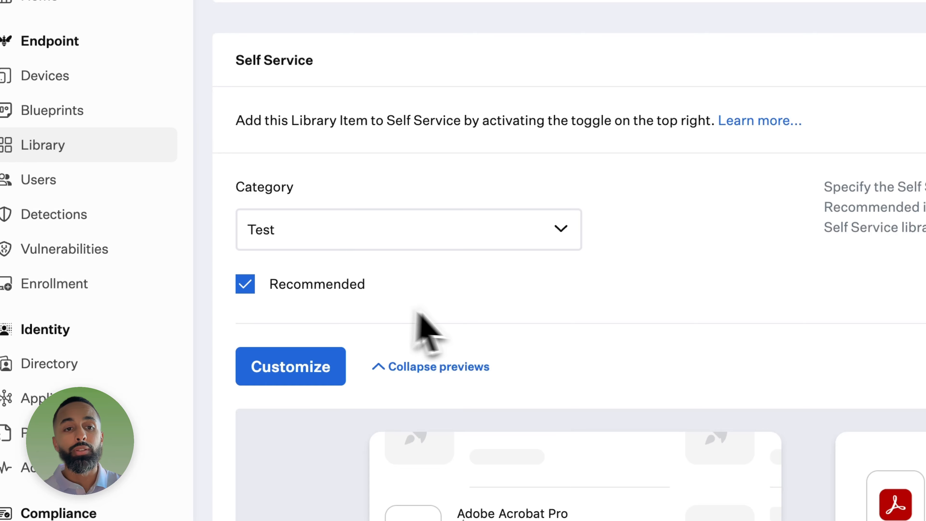
scroll(474, 336, down, 4)
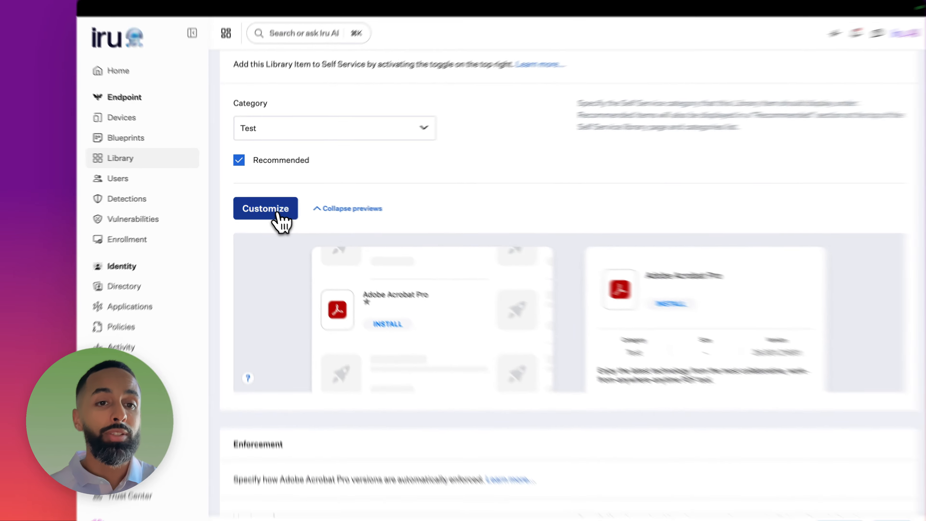
Step: In the listing customization, enable a custom name and description, and require users to read it
click(291, 230)
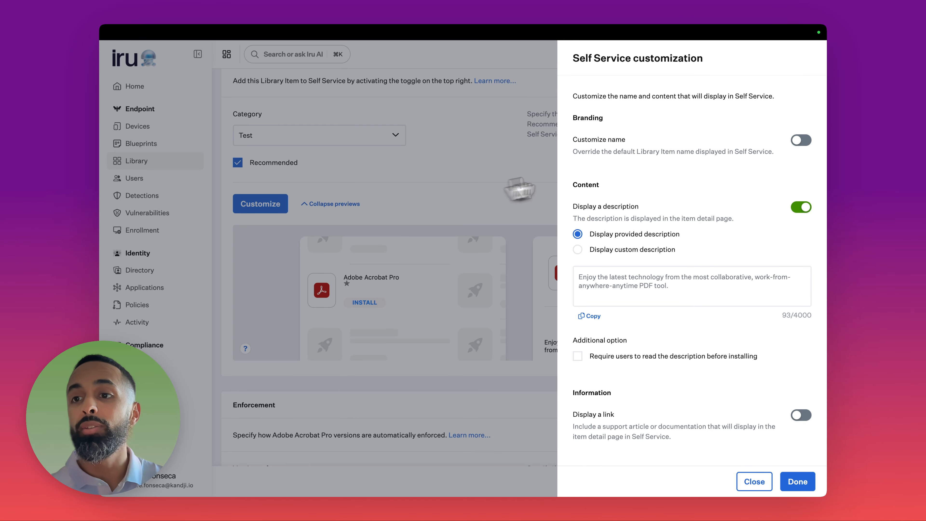
click(801, 141)
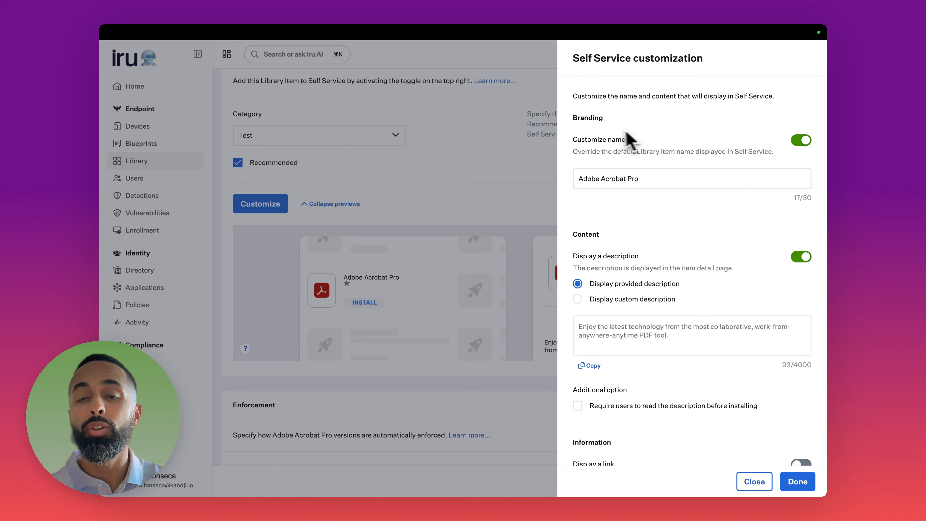
click(642, 176)
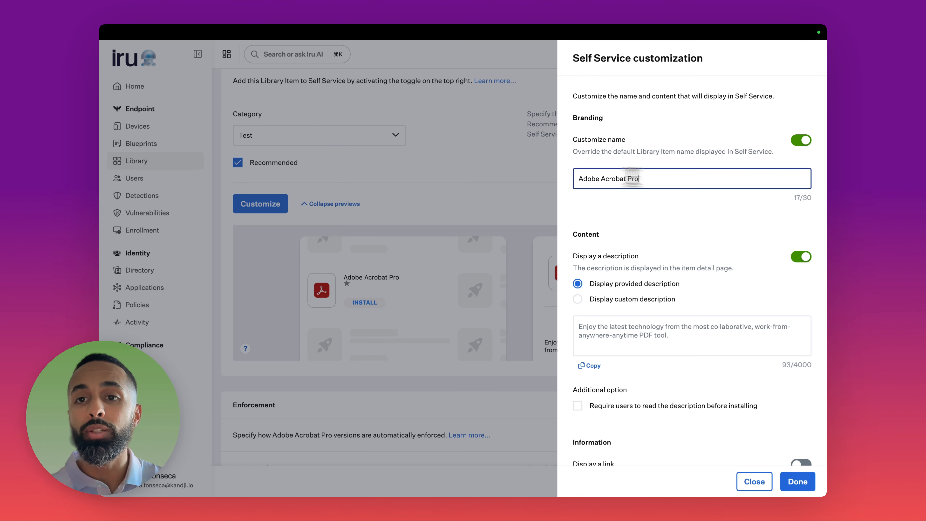
click(578, 299)
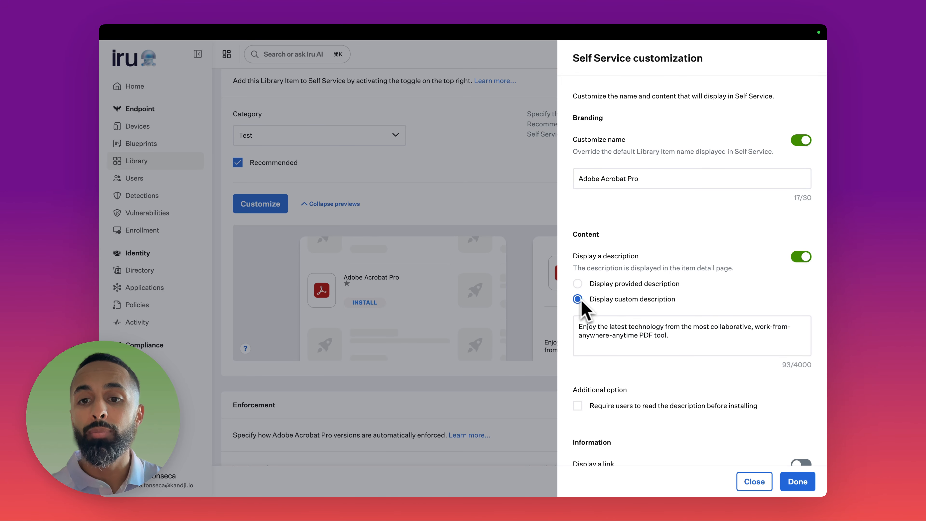
scroll(583, 307, down, 3)
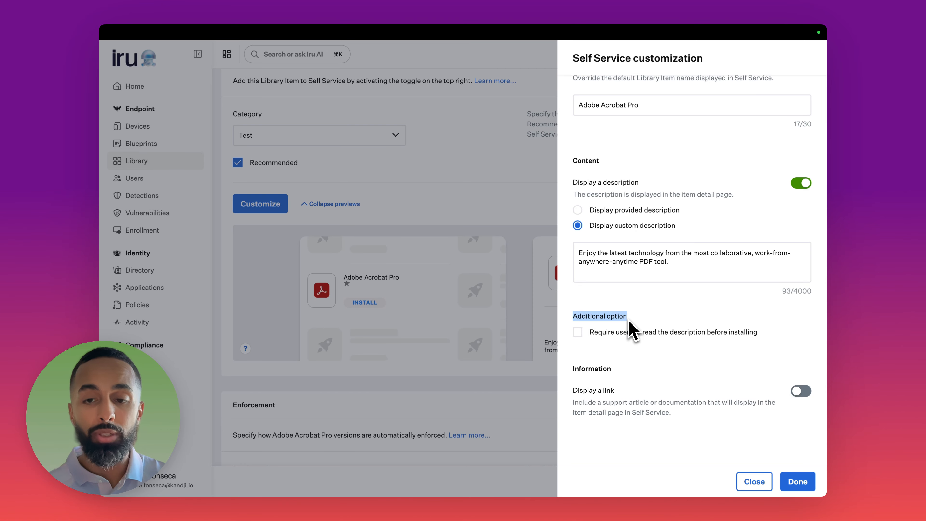
click(578, 334)
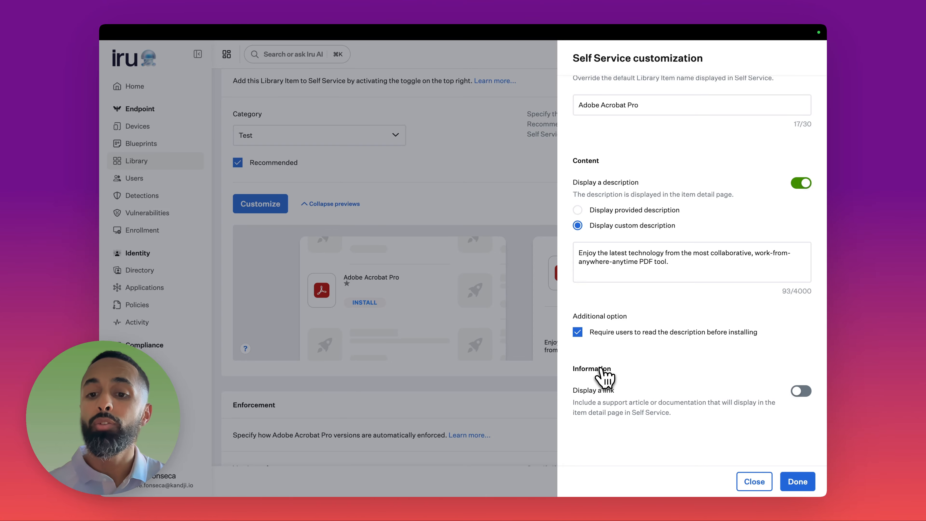
Step: Enable a support link, edit its button label and URL, then close the customization panel
click(799, 391)
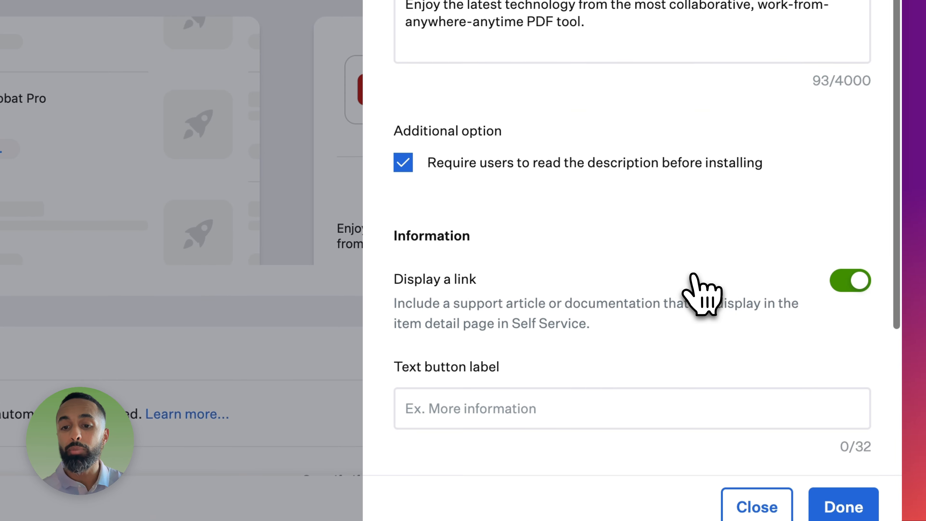
scroll(701, 292, down, 5)
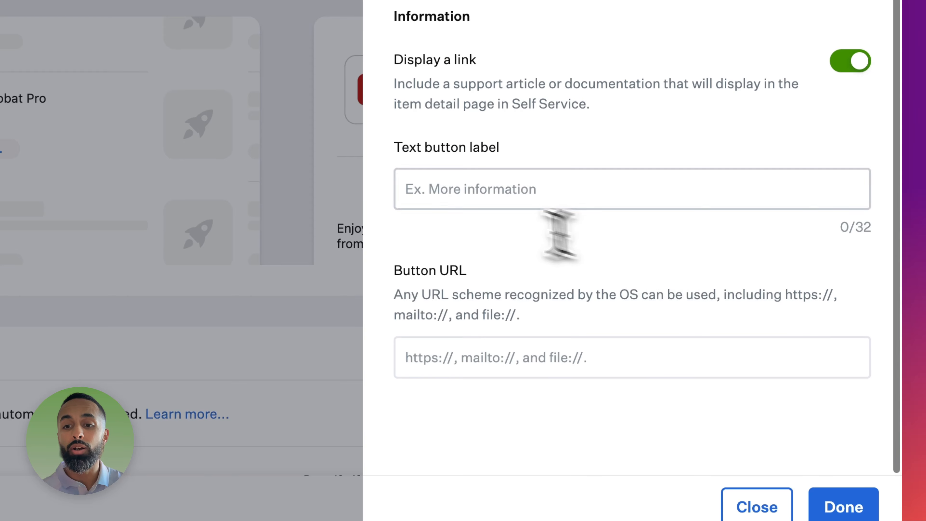
click(435, 193)
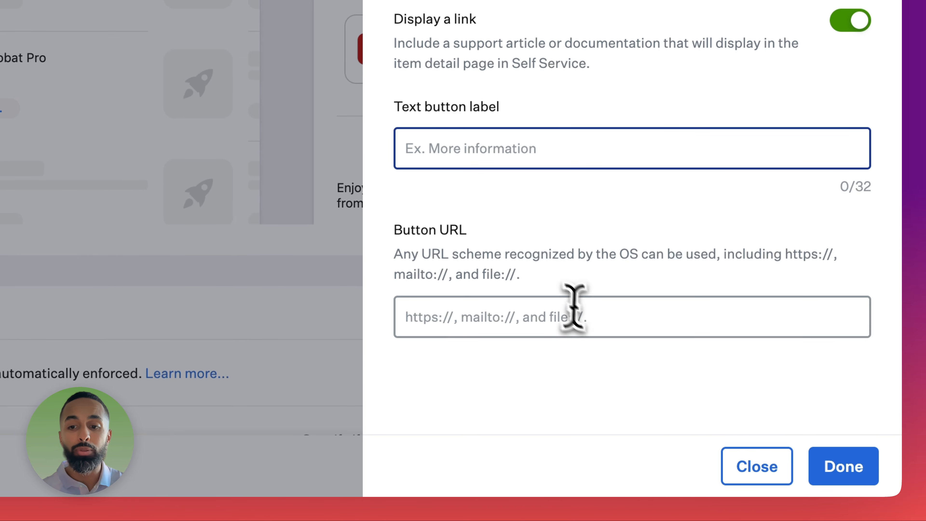
click(583, 316)
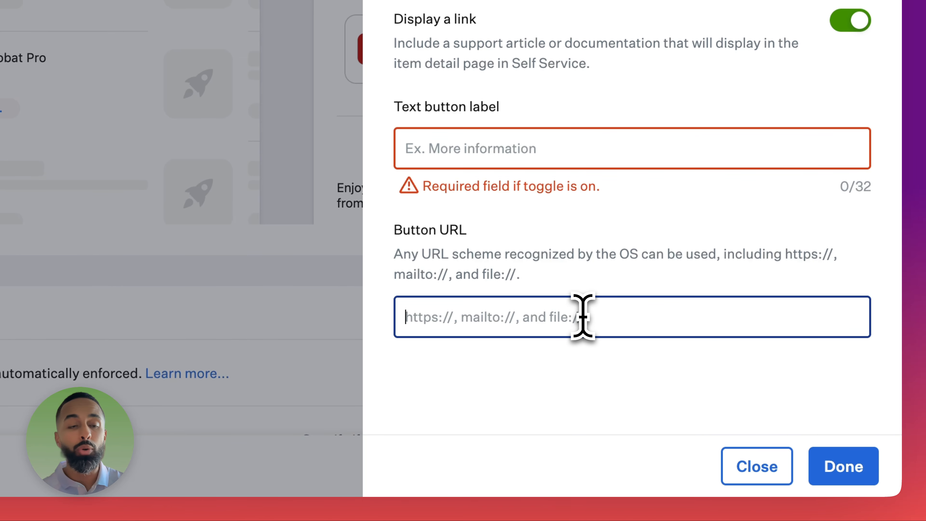
click(757, 466)
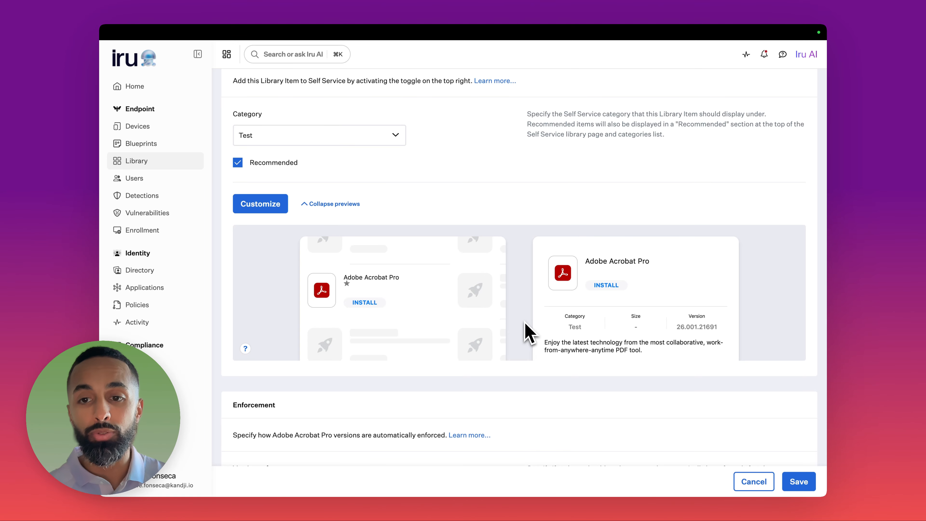
Step: Cancel the Acrobat Pro edits, leave the page unsaved, and filter Library items to Self Service install type
scroll(528, 332, down, 10)
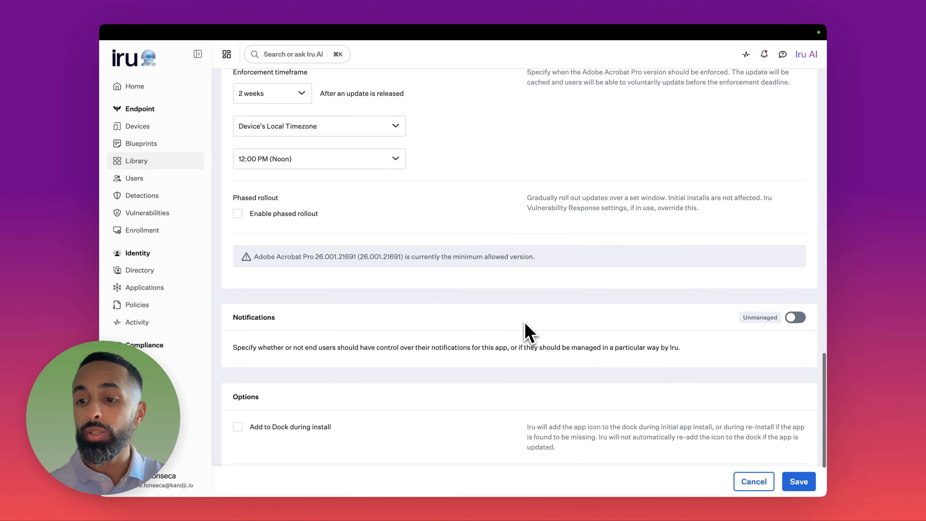
scroll(420, 242, up, 3)
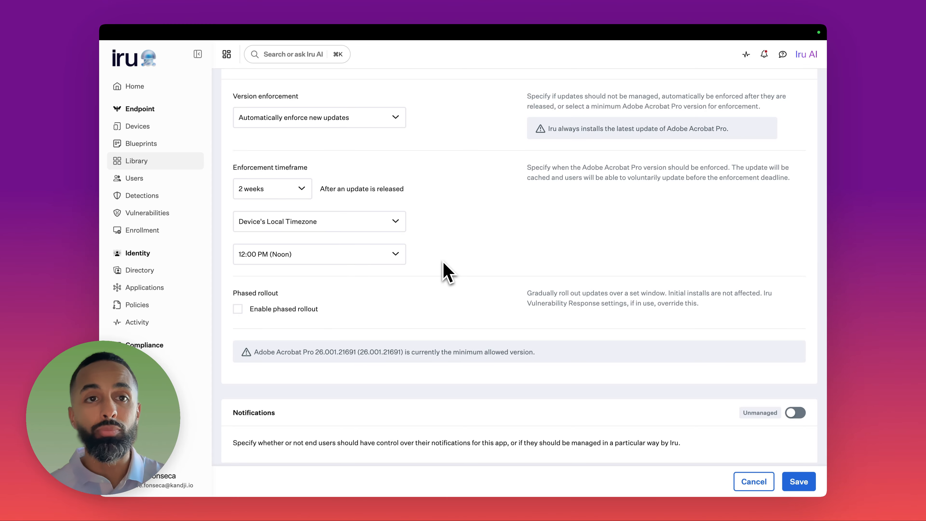
scroll(448, 272, up, 20)
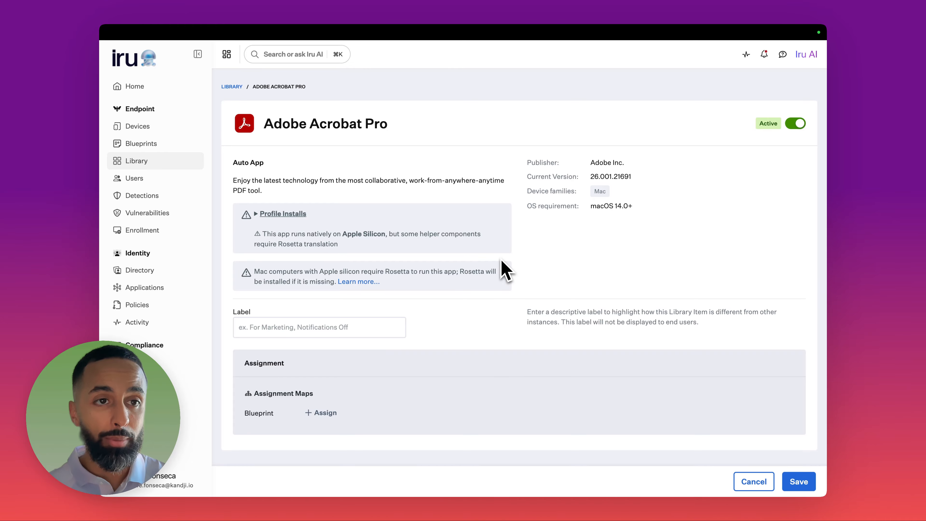
click(751, 482)
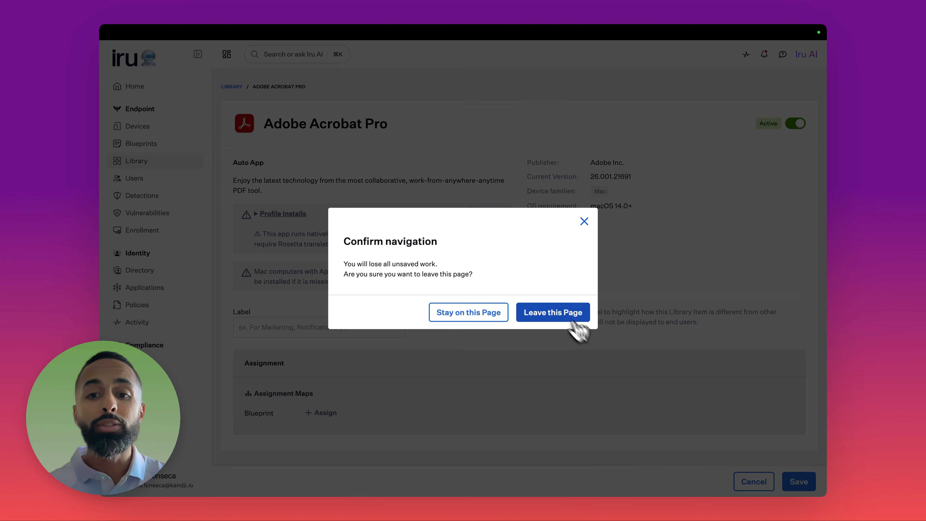
click(564, 318)
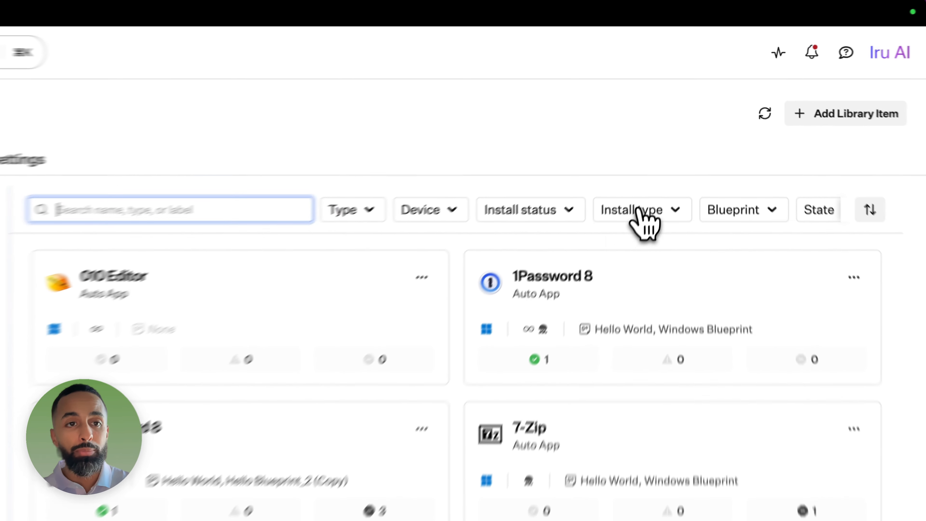
click(645, 212)
click(646, 270)
Step: Scroll through the Self Service results, then go to Blueprints and open the Hello World blueprint
scroll(441, 426, down, 6)
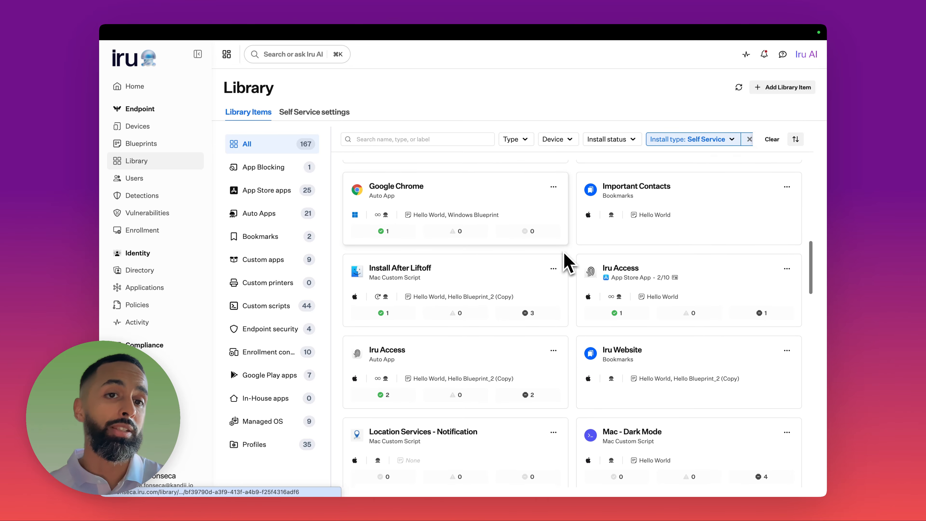
scroll(564, 260, down, 8)
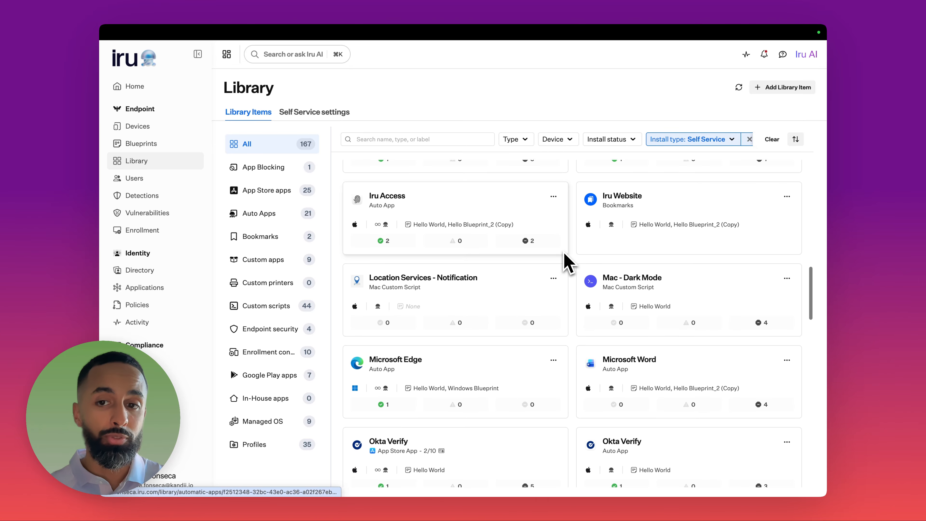
scroll(564, 260, down, 3)
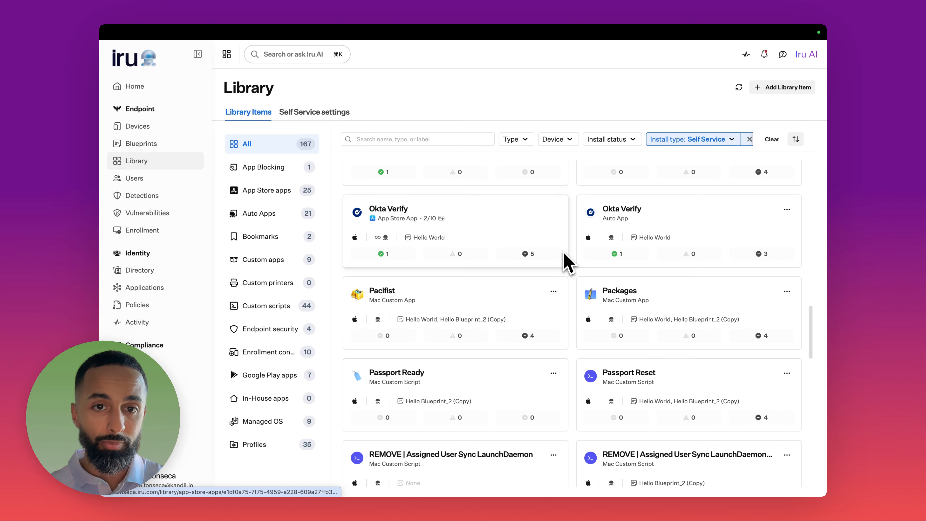
scroll(564, 259, down, 2)
scroll(564, 254, down, 1)
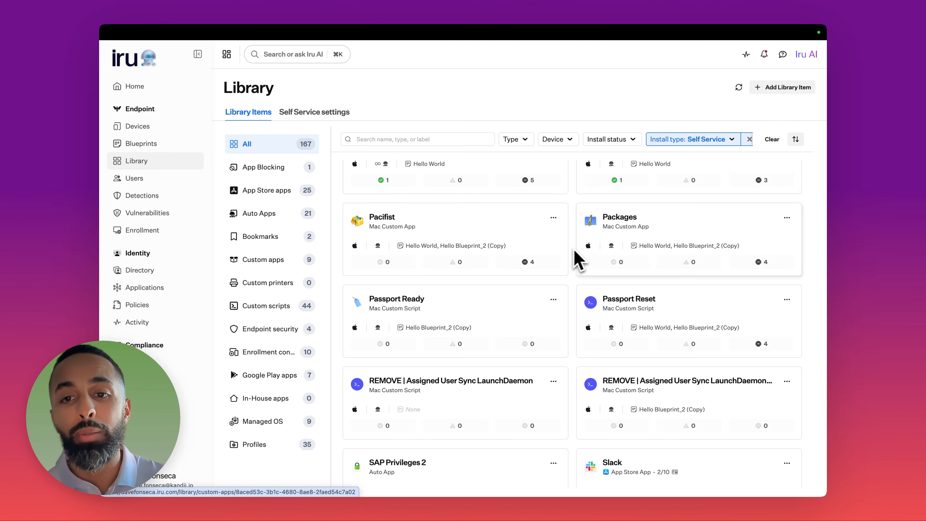
scroll(577, 251, up, 5)
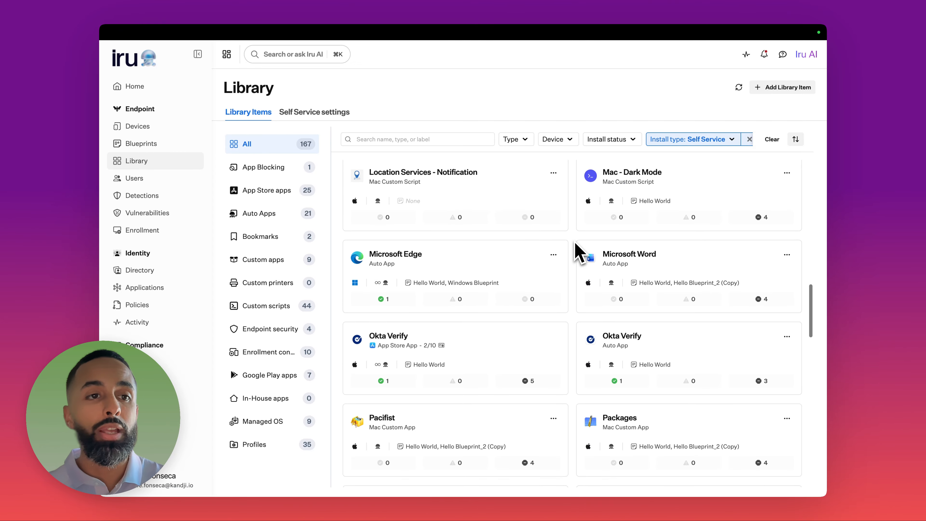
click(141, 145)
click(292, 213)
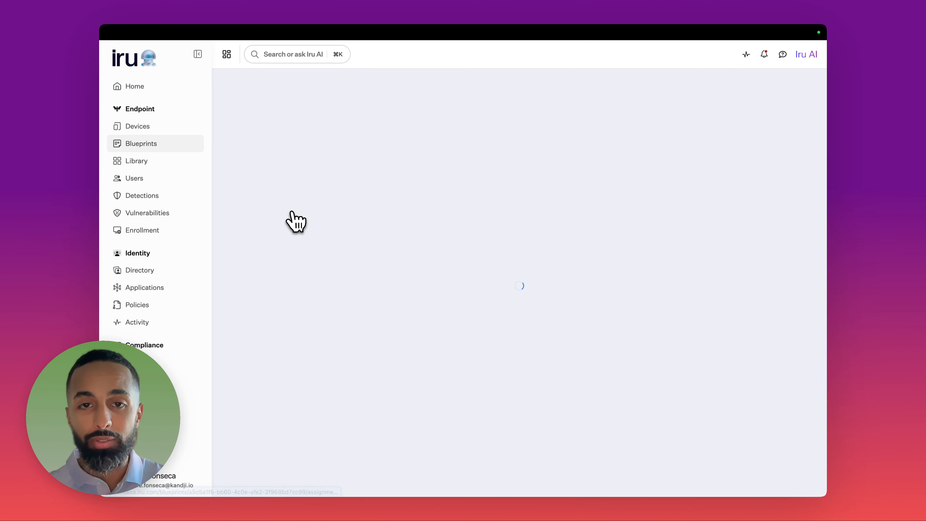